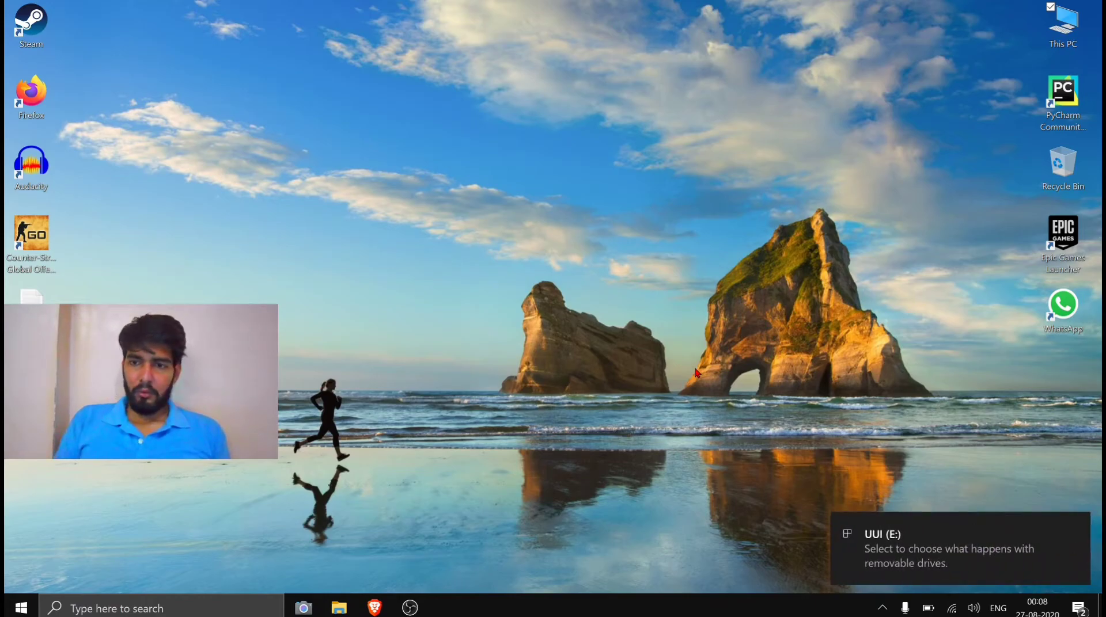
Open the UUI (E:) drive from This PC to examine its contents, and return to the drive overview
{"action": "double_click", "coordinate": [1072, 50]}
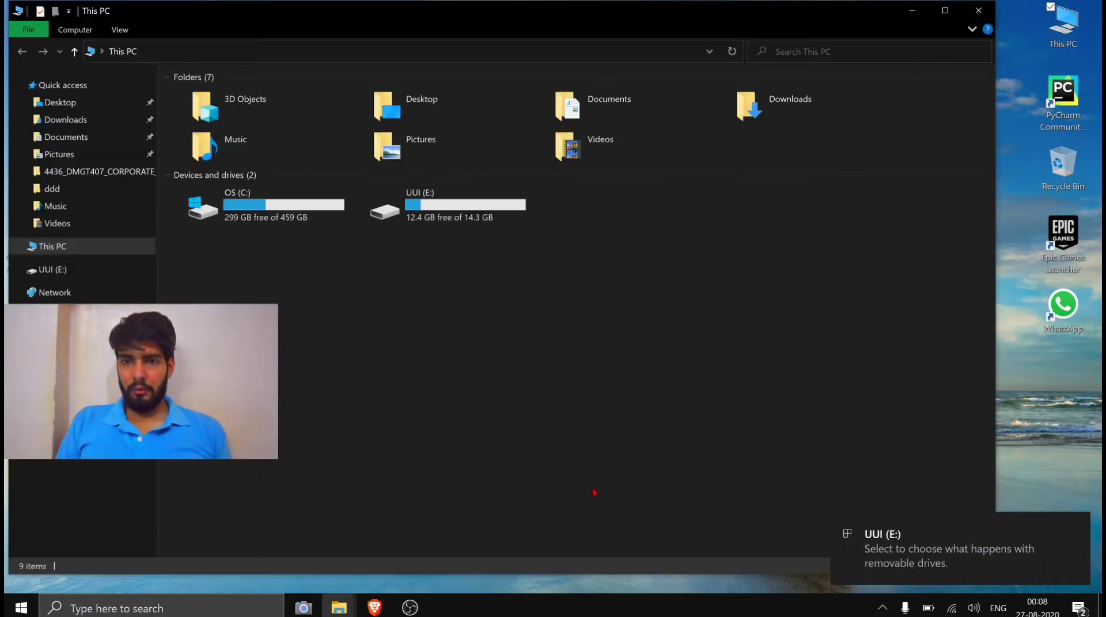
{"action": "double_click", "coordinate": [438, 211]}
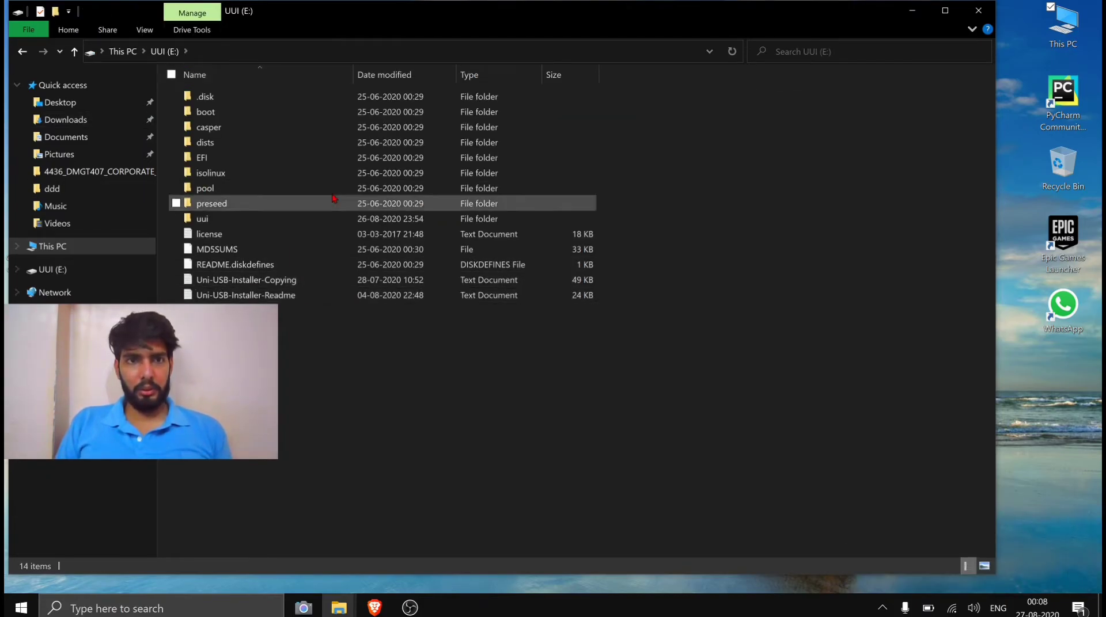
{"action": "left_click", "coordinate": [23, 53]}
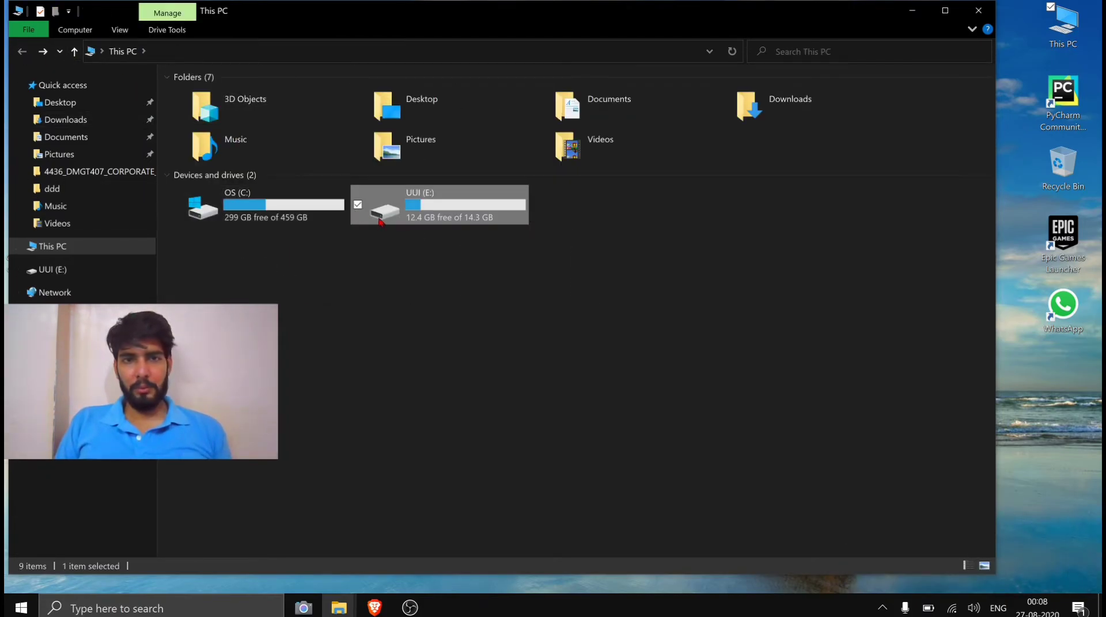
Format the UUI (E:) drive as FAT32 with an 8192-byte allocation unit size, and close the format dialog and This PC
{"action": "right_click", "coordinate": [406, 209]}
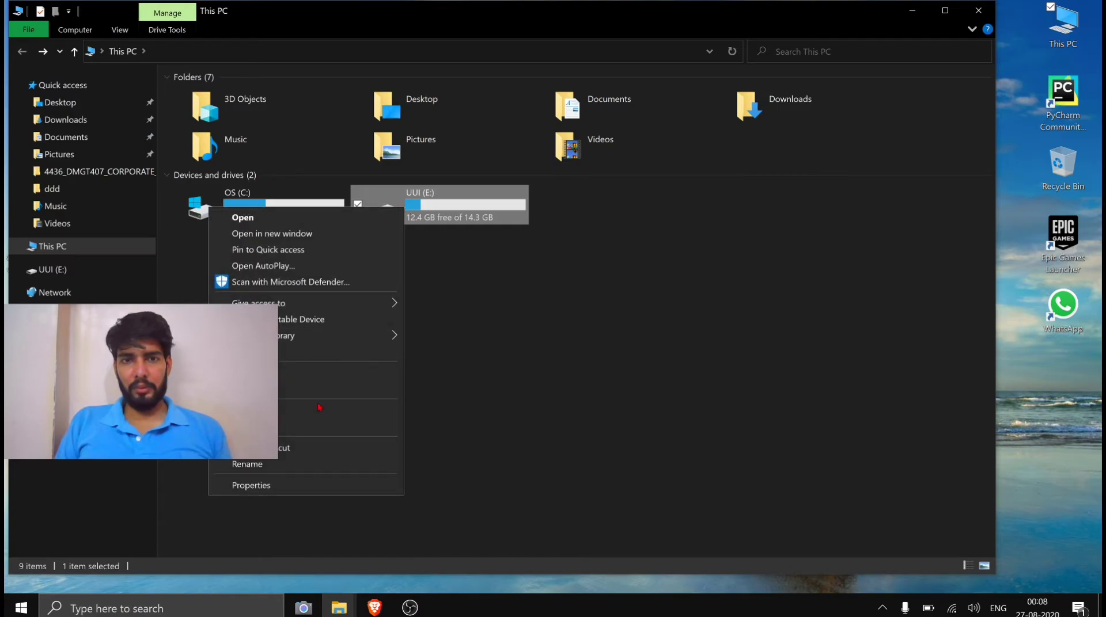
{"action": "left_click", "coordinate": [314, 372]}
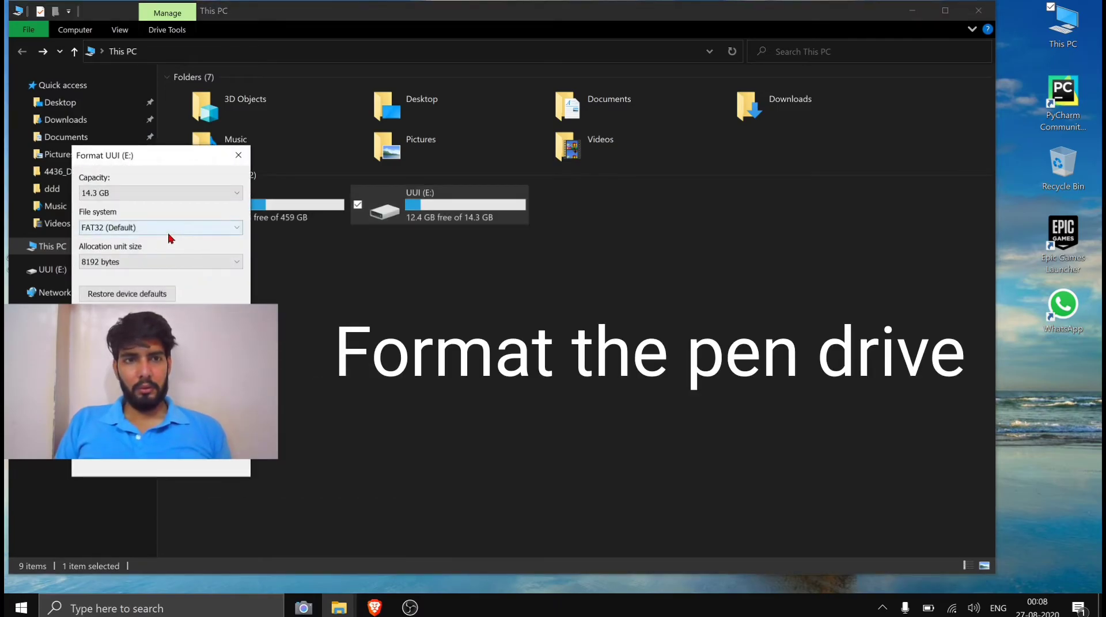
{"action": "left_click", "coordinate": [168, 460]}
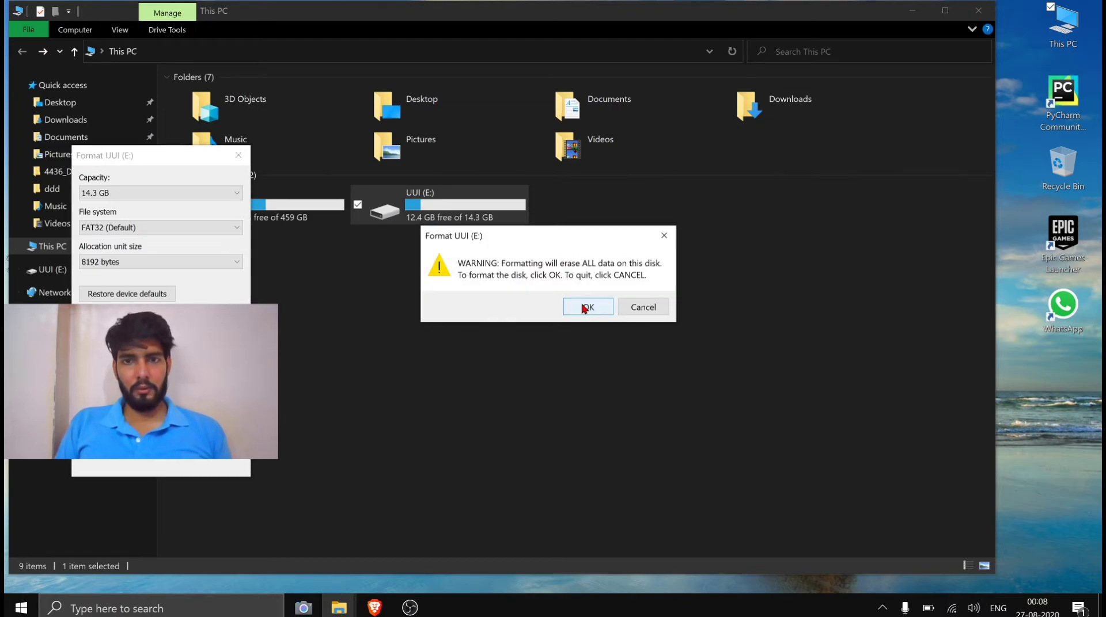
{"action": "left_click", "coordinate": [585, 308]}
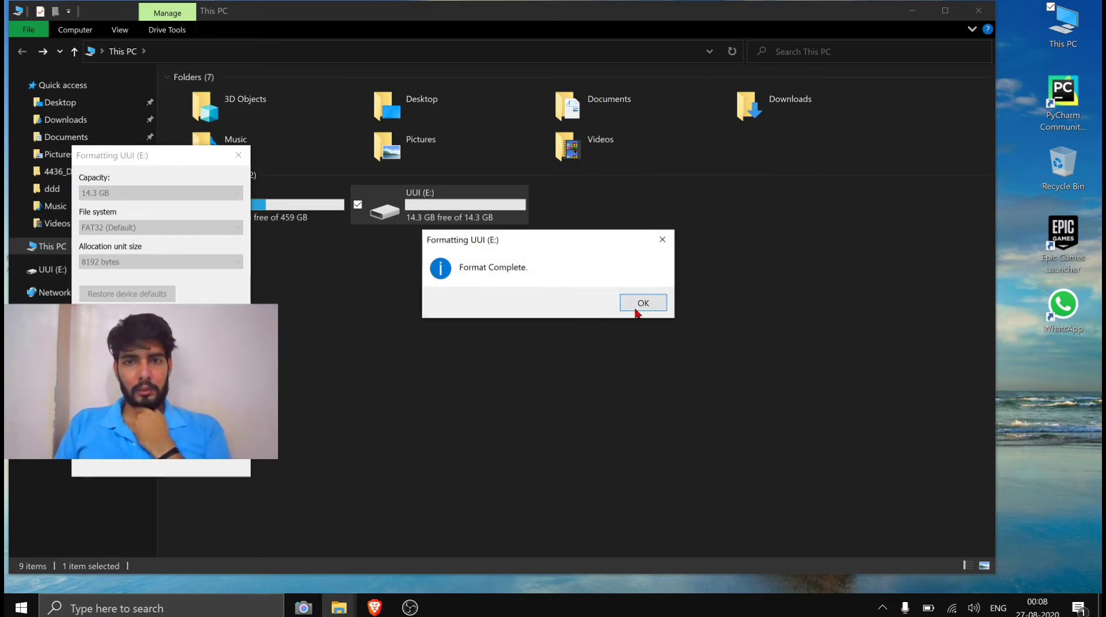
{"action": "left_click", "coordinate": [638, 309]}
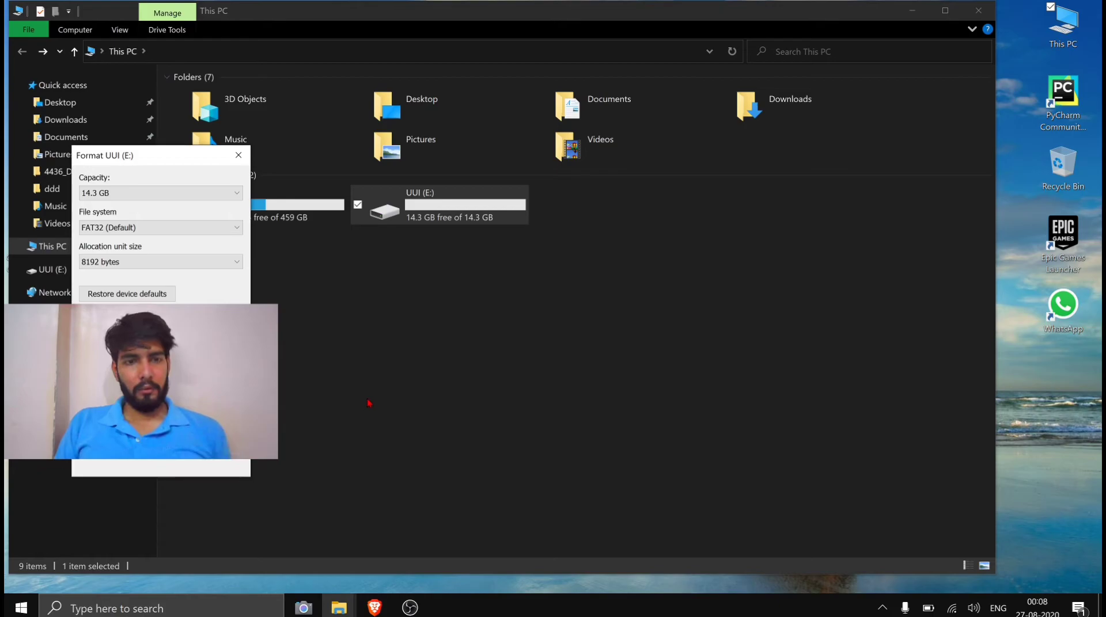
{"action": "left_click", "coordinate": [208, 460]}
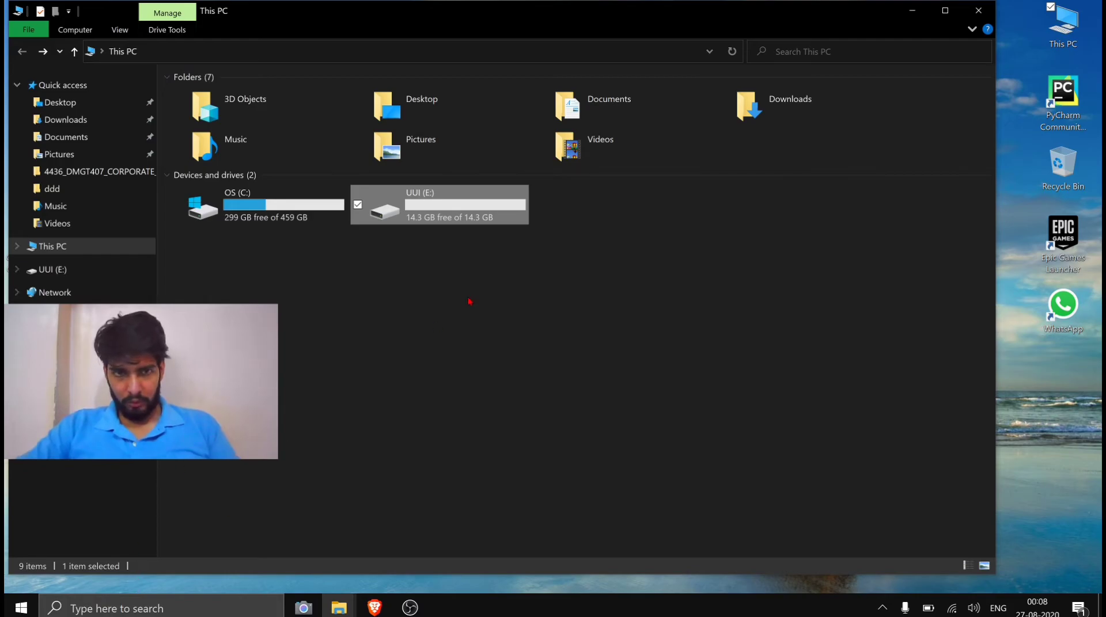
{"action": "left_click", "coordinate": [978, 11]}
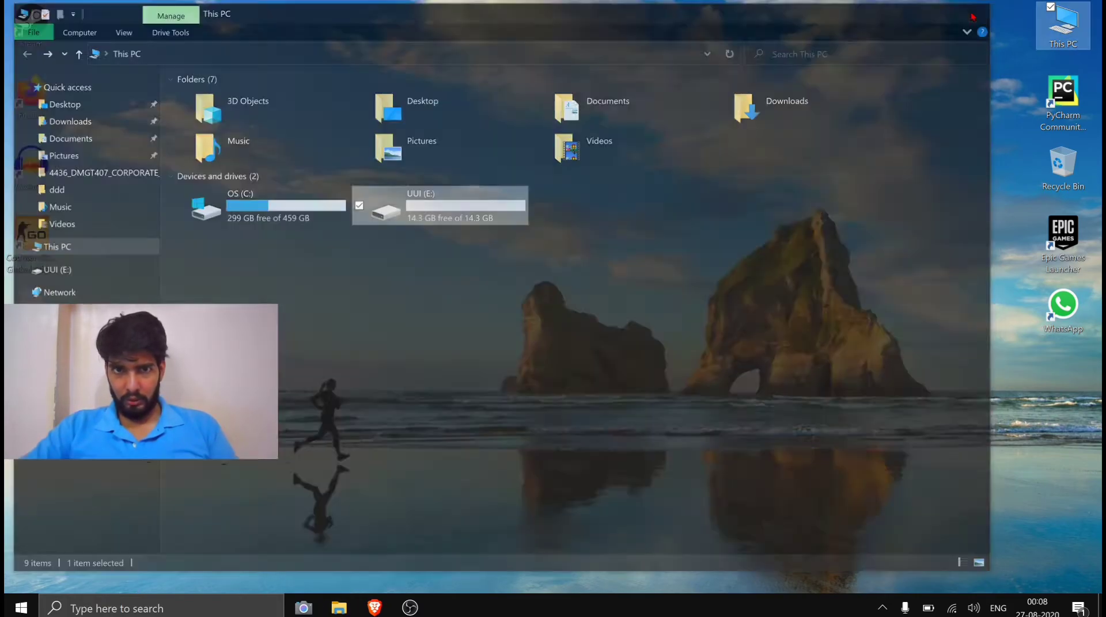
Open Command Prompt and launch diskpart, allowing it to run with elevated rights
{"action": "key", "text": "super+s"}
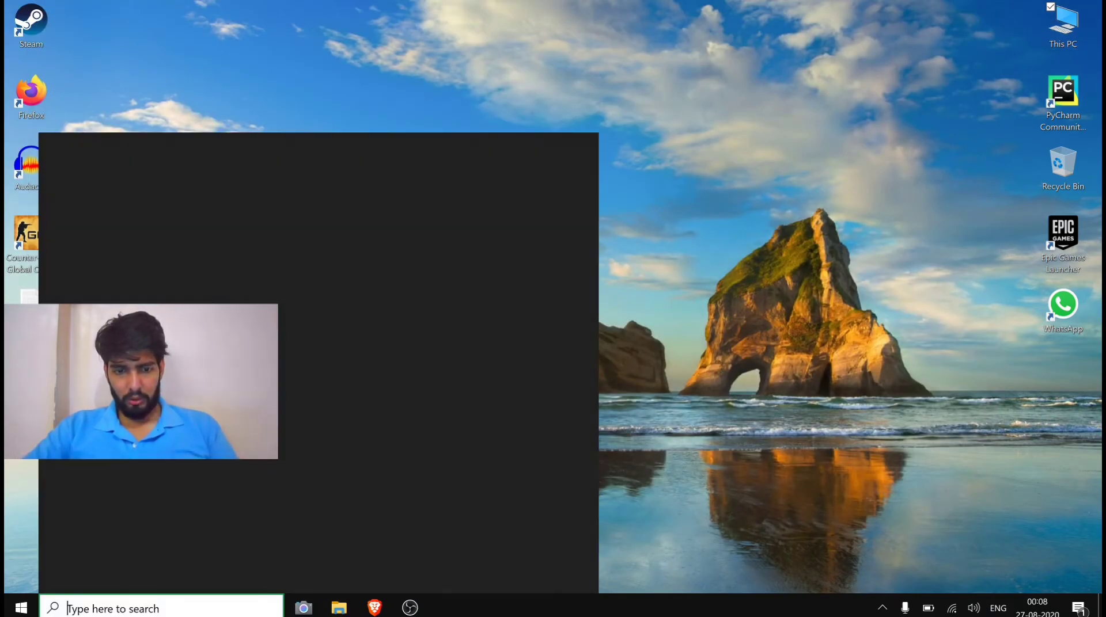
{"action": "type", "text": "cmd"}
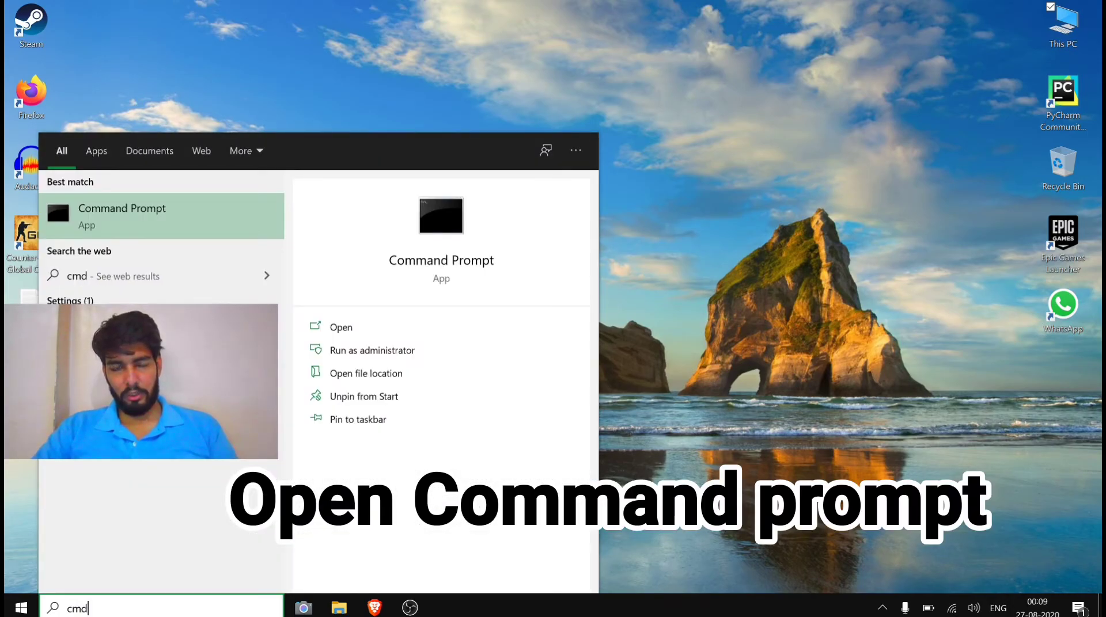
{"action": "left_click", "coordinate": [56, 191]}
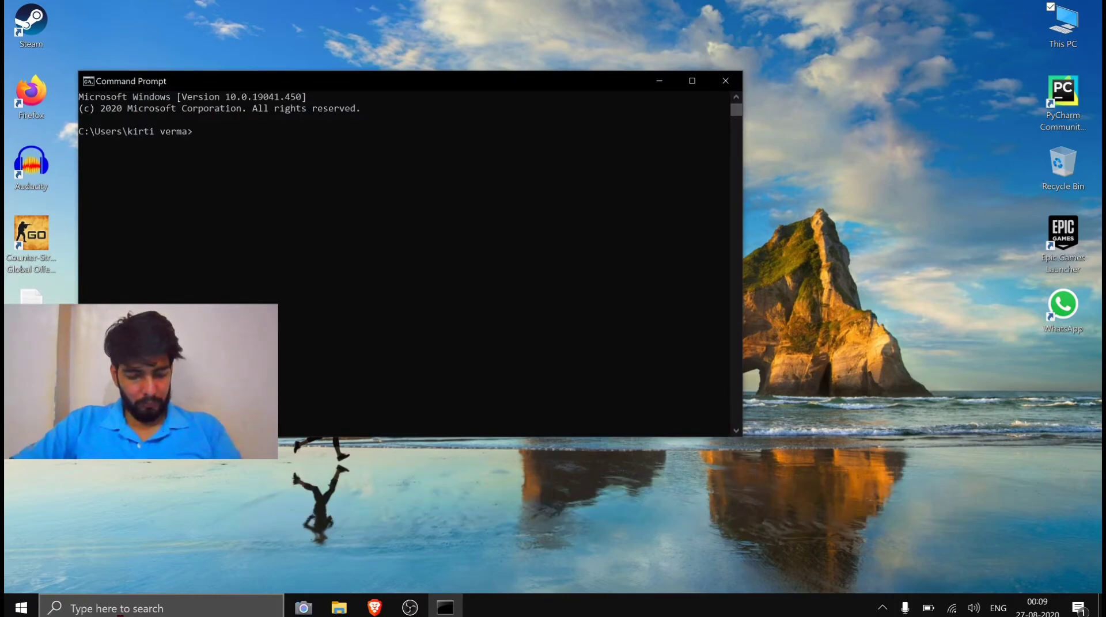
{"action": "type", "text": "dis"}
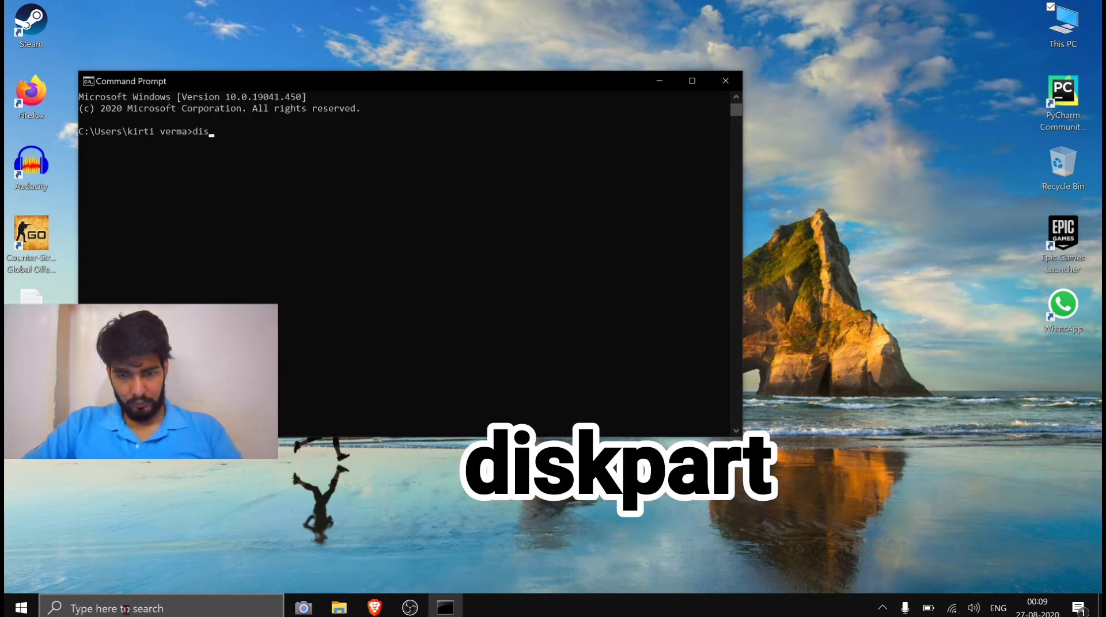
{"action": "type", "text": "kpart"}
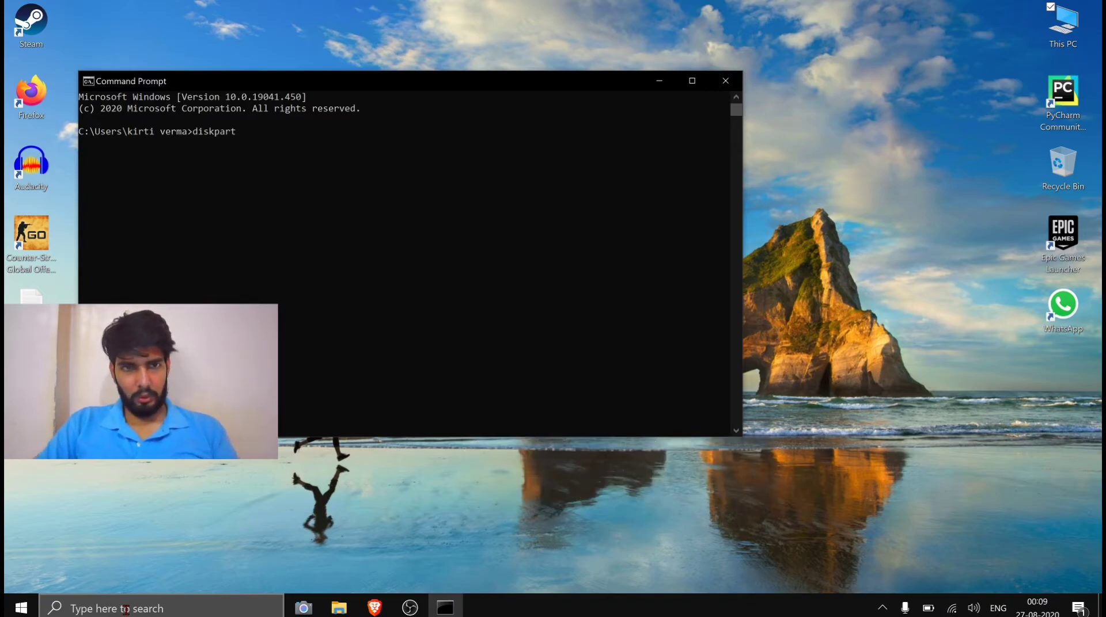
{"action": "key", "text": "Return"}
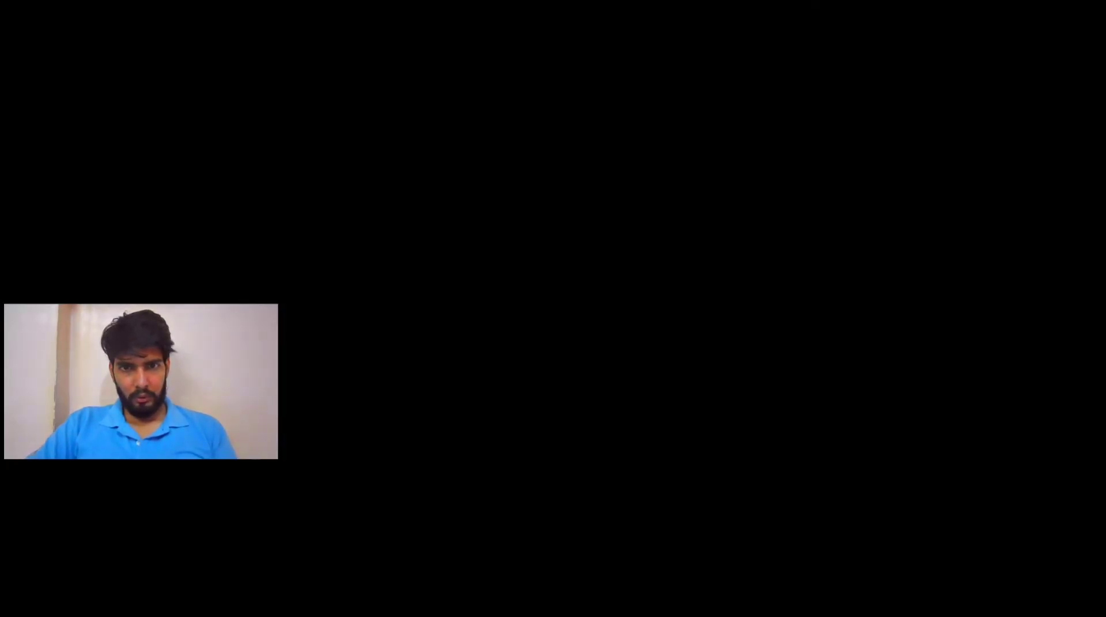
{"action": "left_click", "coordinate": [429, 403]}
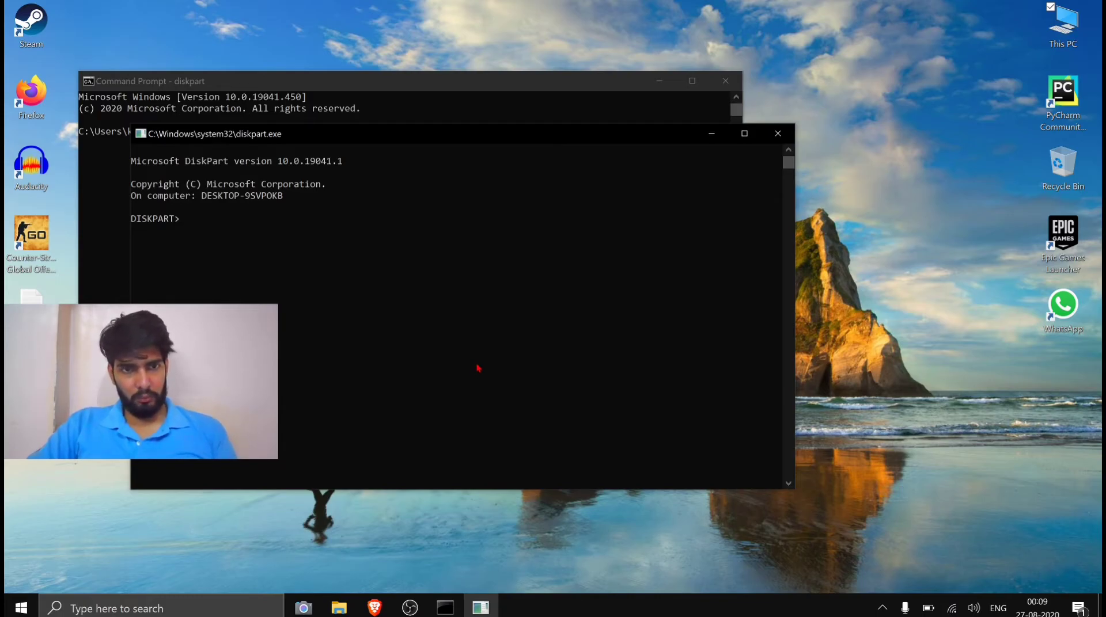
List the computer's disks in DiskPart with "list disk"
{"action": "type", "text": "lis"}
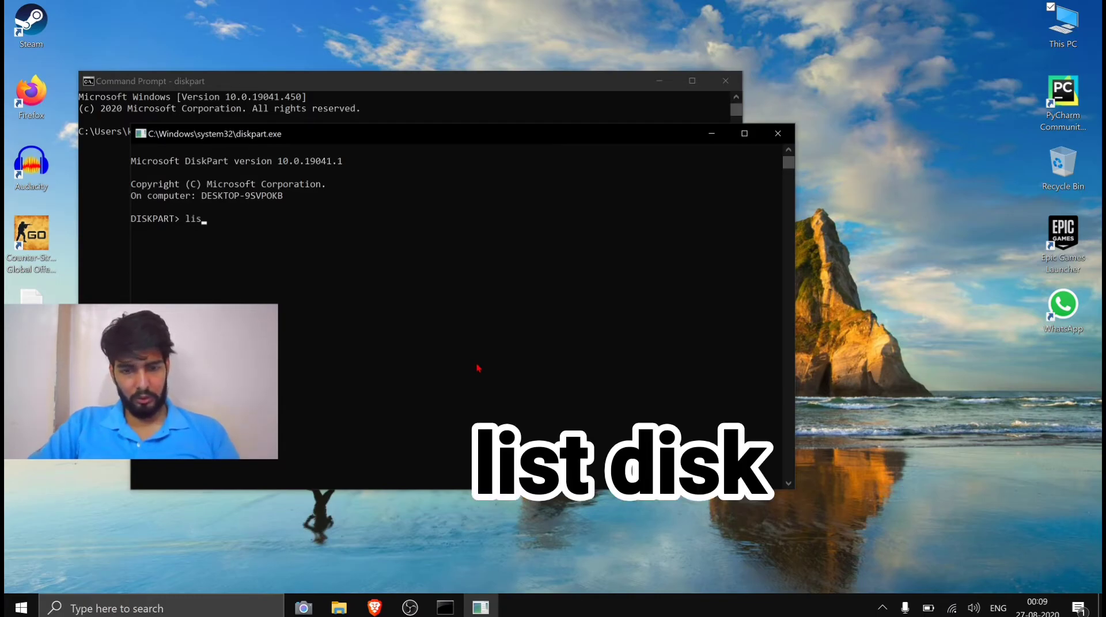
{"action": "type", "text": "t disk"}
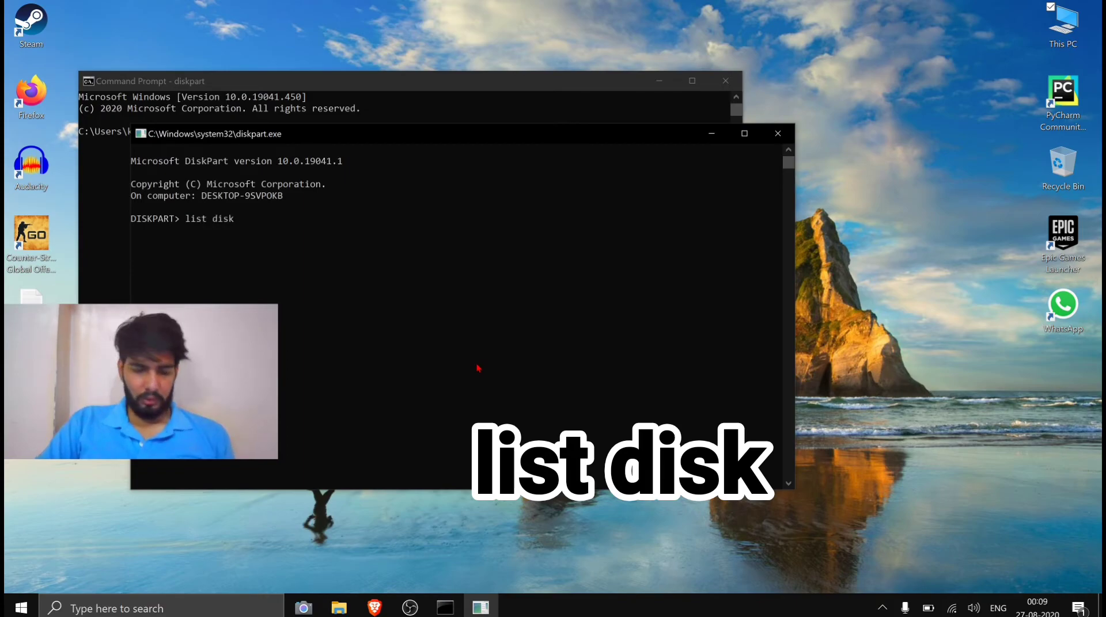
{"action": "key", "text": "Return"}
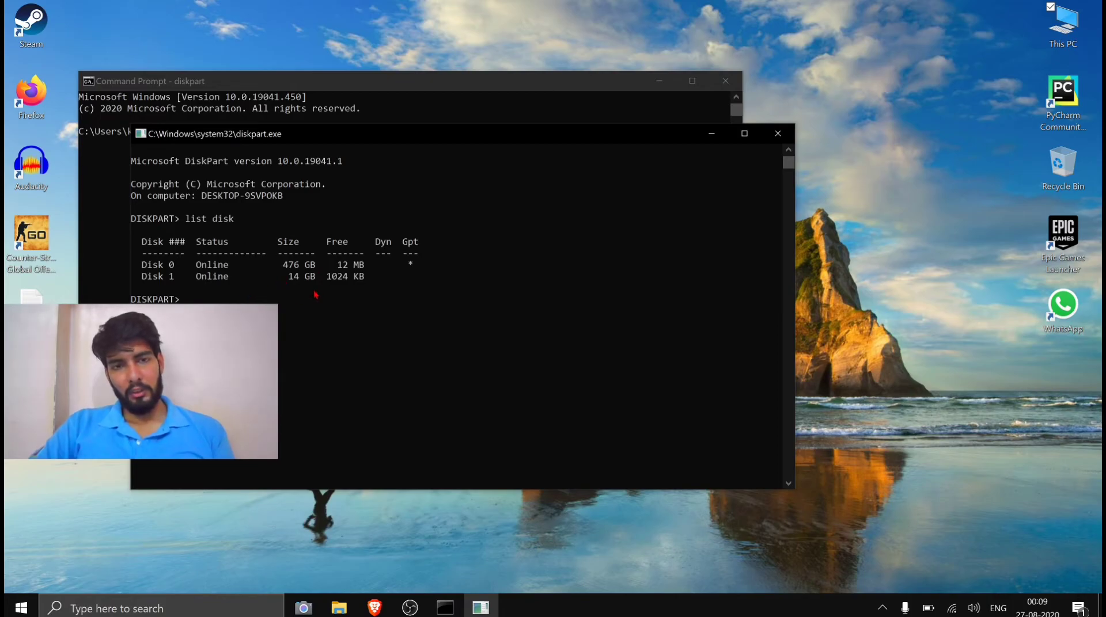
Select the 14 GB pen drive in DiskPart with "sel disk 1" and wipe it with "clean"
{"action": "left_click", "coordinate": [280, 288]}
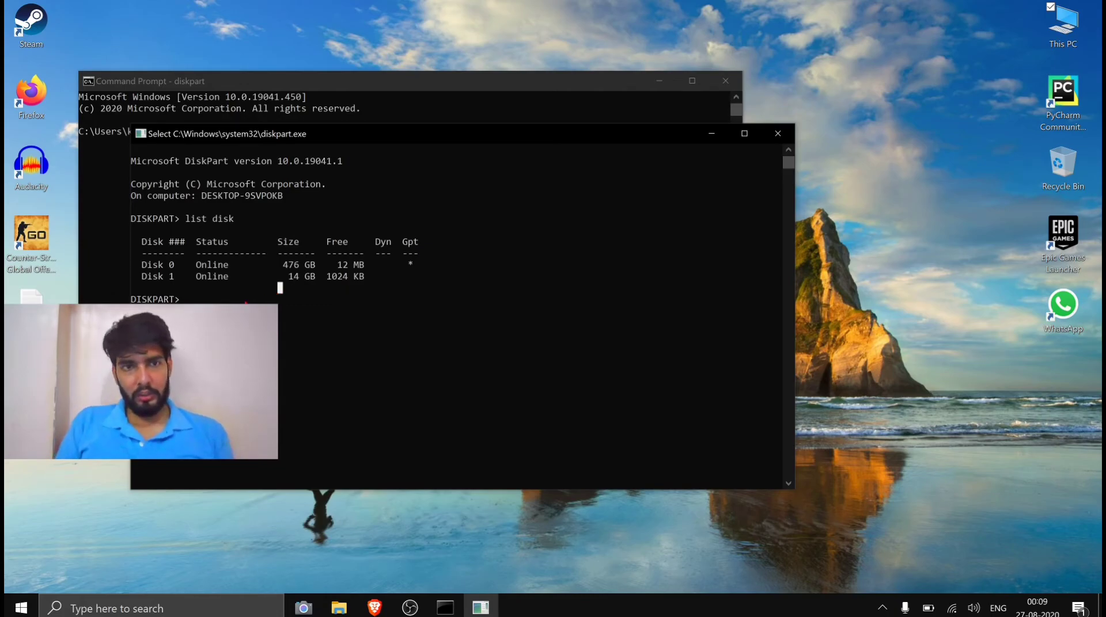
{"action": "left_click", "coordinate": [188, 299]}
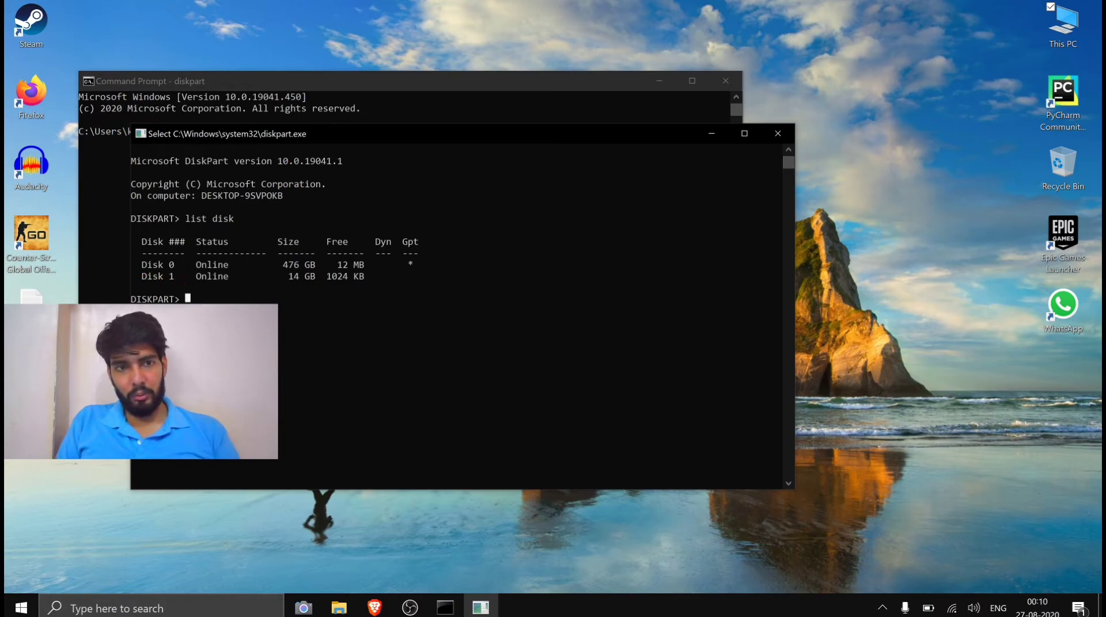
{"action": "type", "text": "se"}
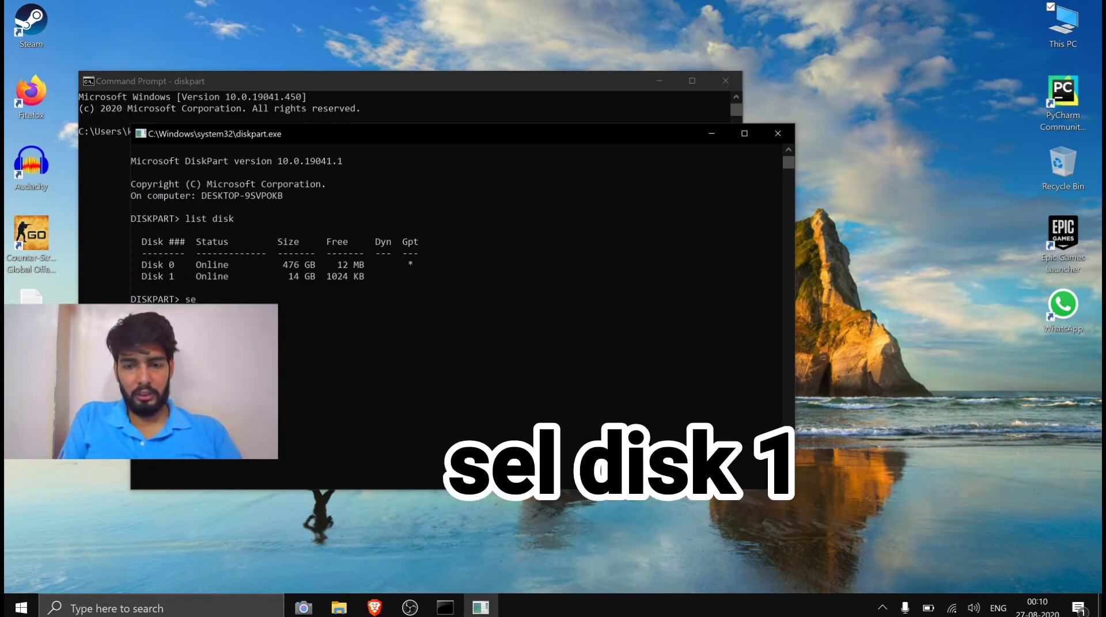
{"action": "type", "text": "l di"}
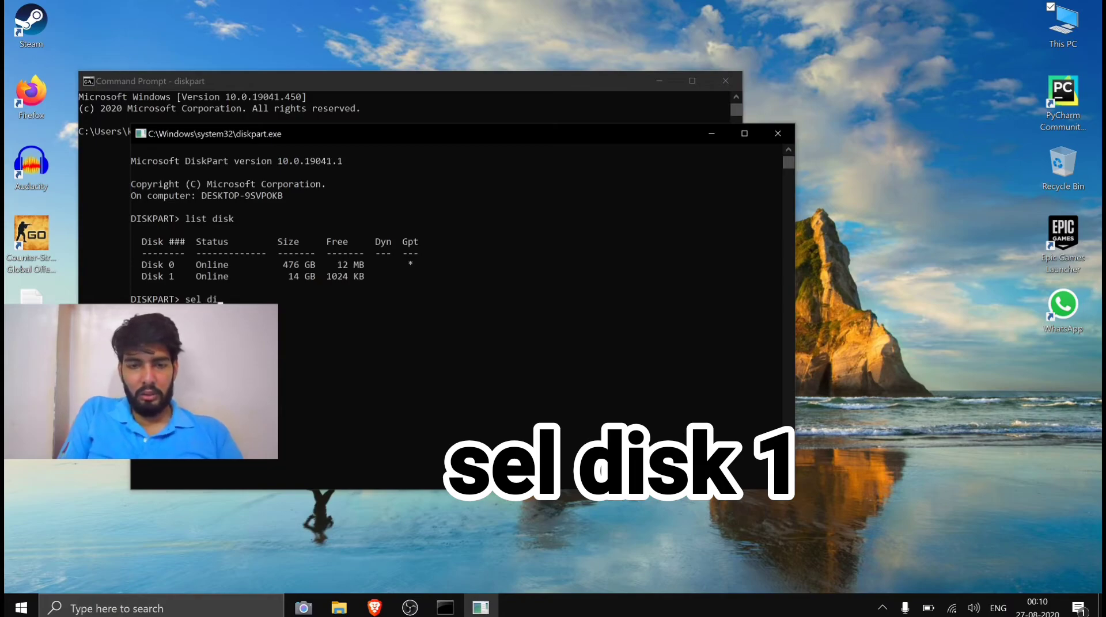
{"action": "type", "text": "sk 1"}
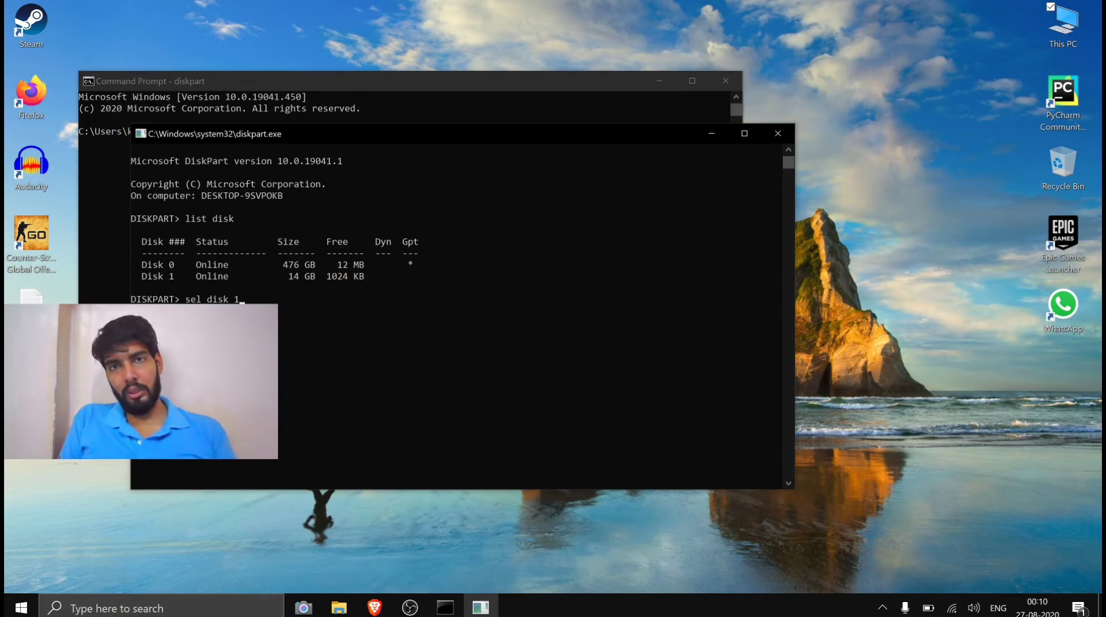
{"action": "key", "text": "Return"}
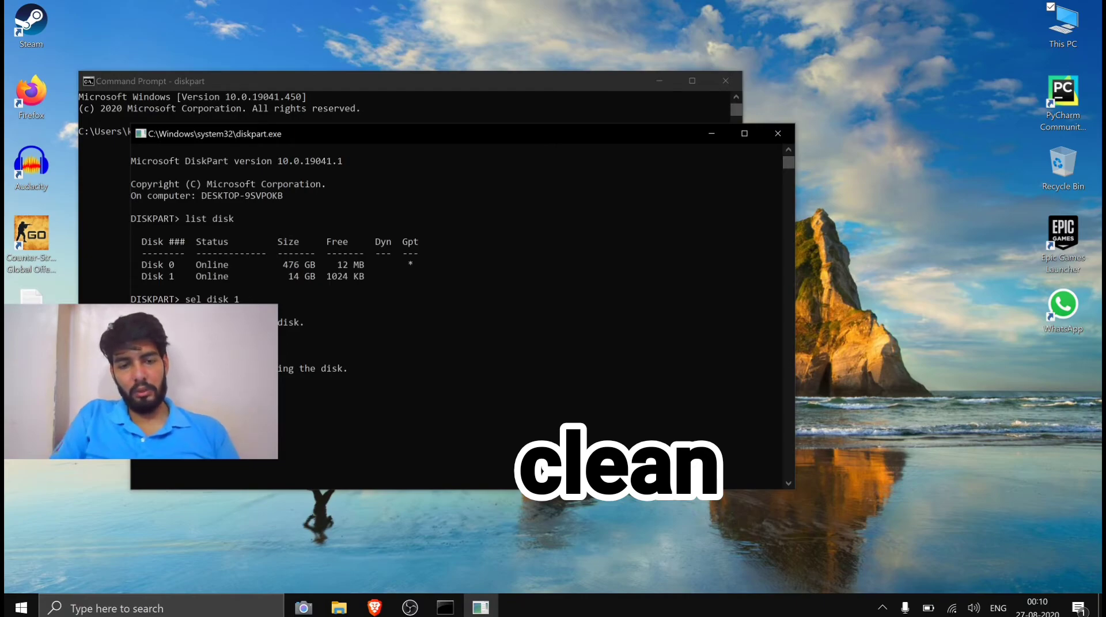
Exit DiskPart and close the Command Prompt window
{"action": "type", "text": "exit"}
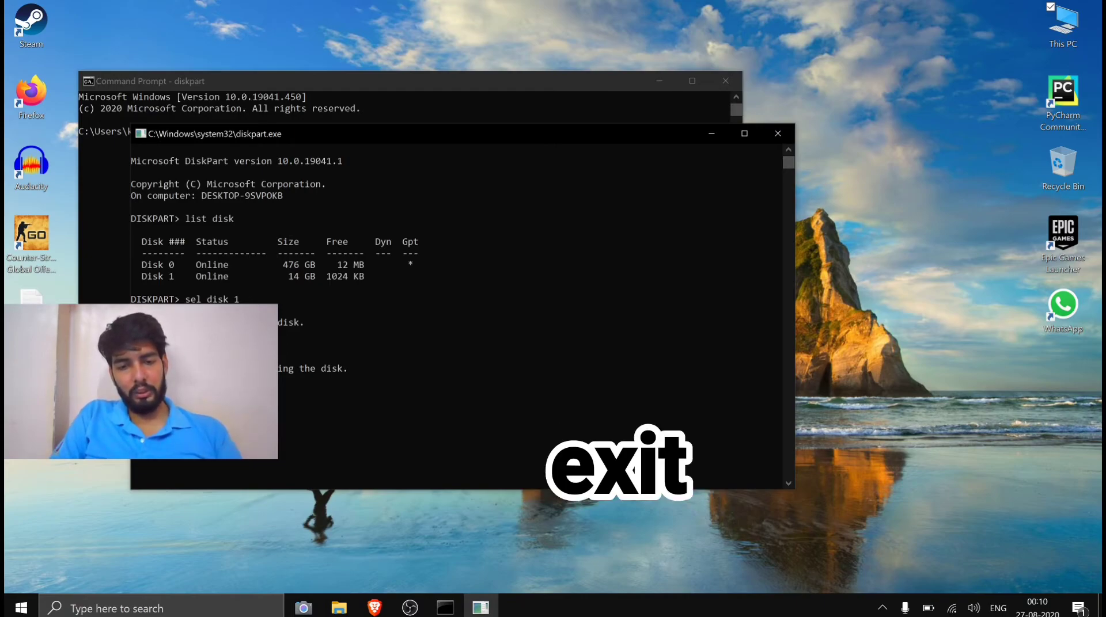
{"action": "key", "text": "Return"}
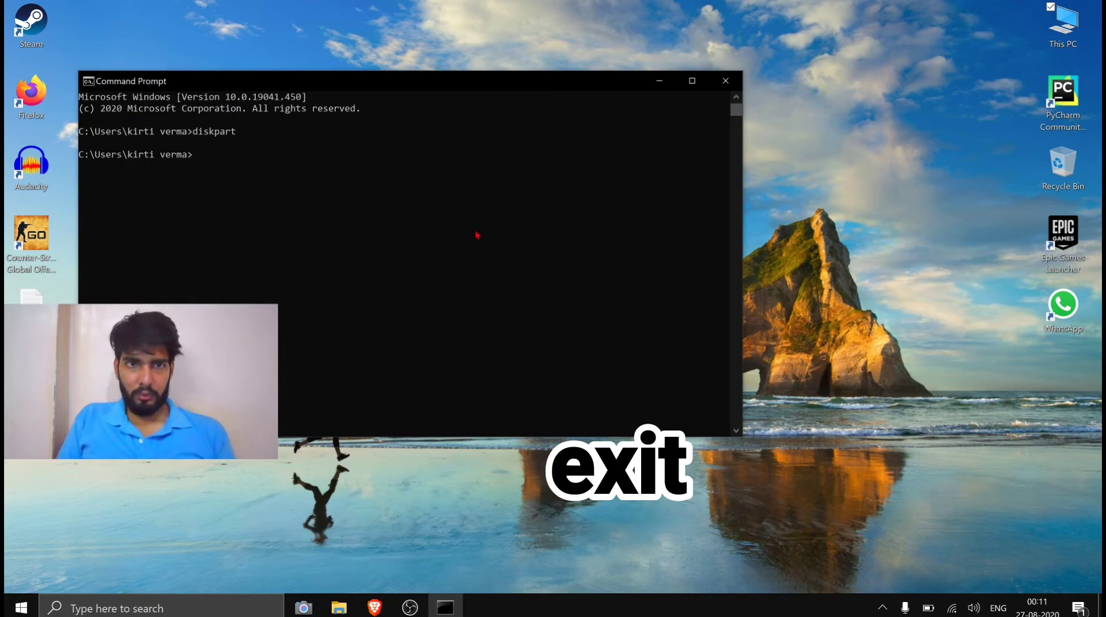
{"action": "left_click", "coordinate": [720, 85]}
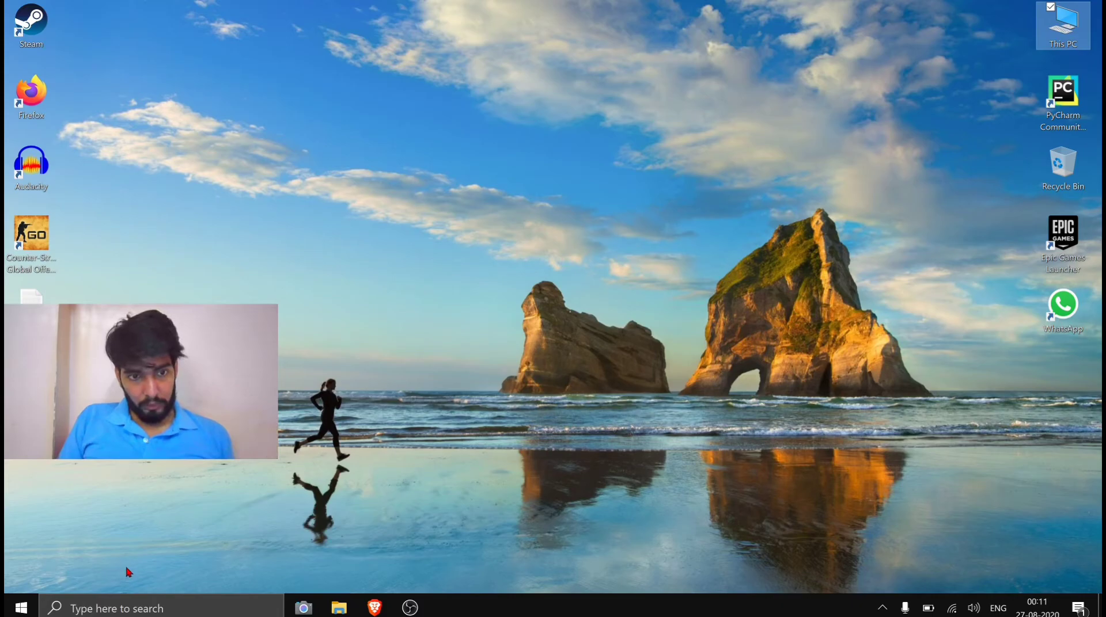
Open Disk Management and move its window clear of the webcam area so Disk 1 can be reached
{"action": "right_click", "coordinate": [26, 612]}
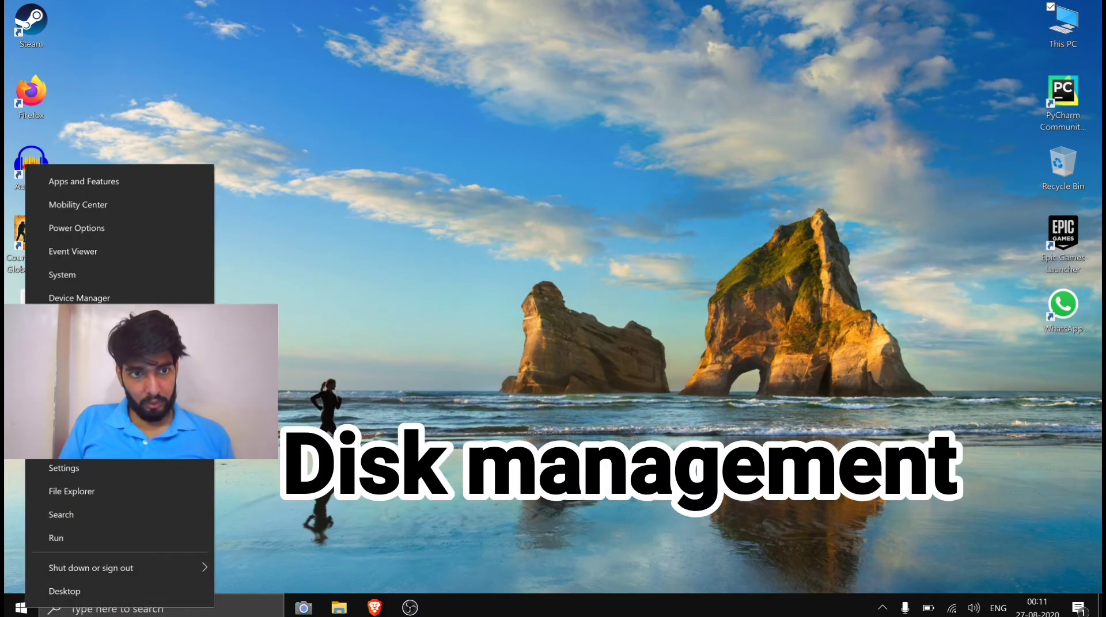
{"action": "key", "text": "k"}
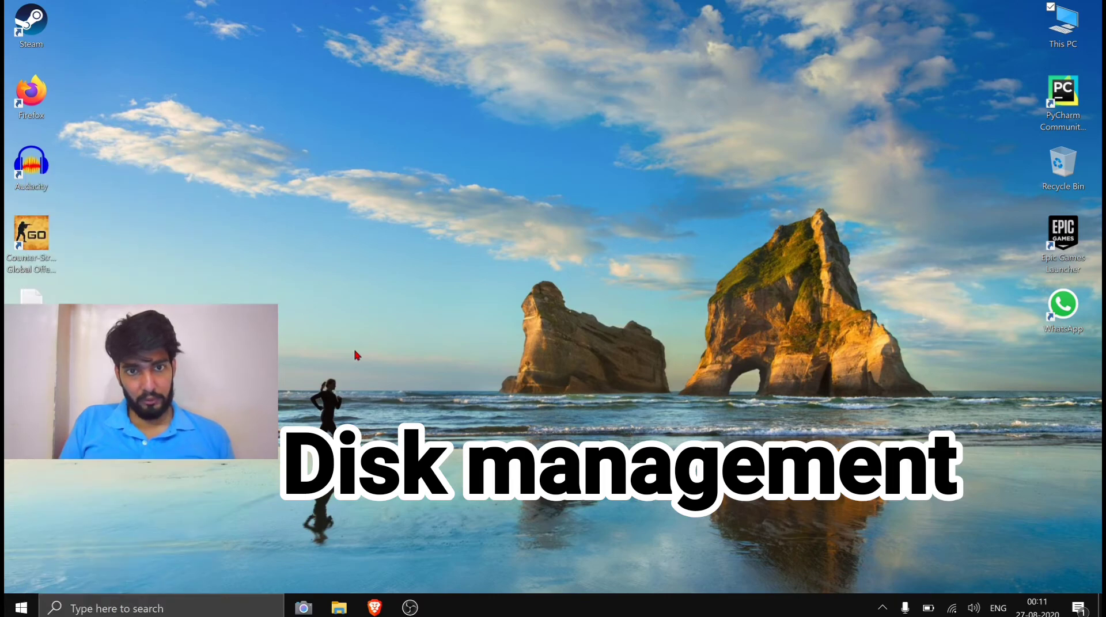
{"action": "left_click_drag", "start_coordinate": [358, 79], "coordinate": [551, 105]}
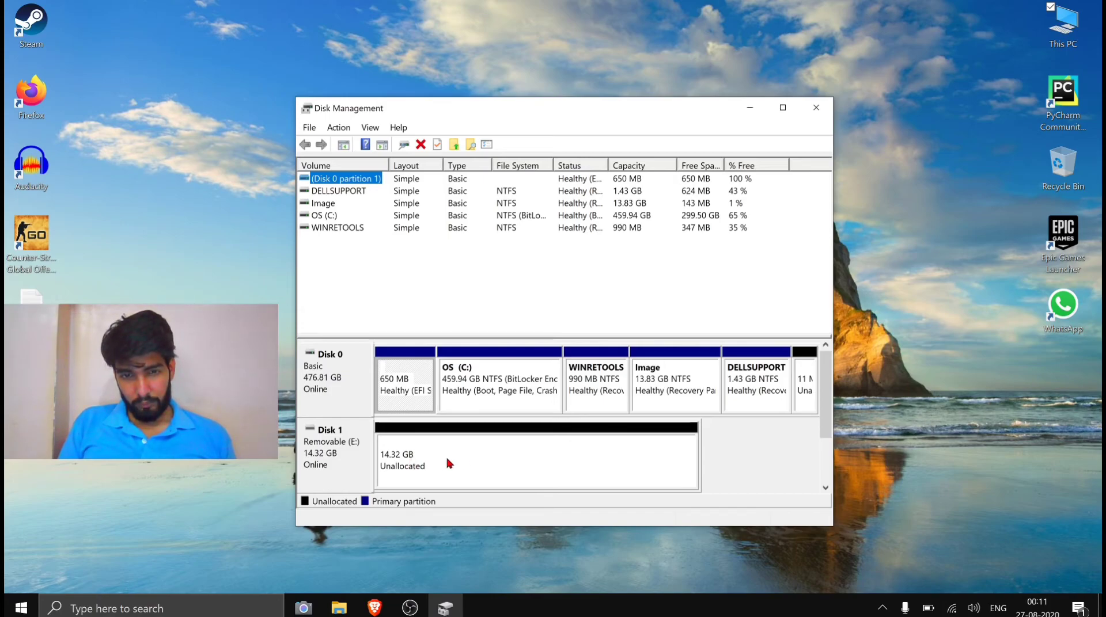
Start a new simple volume on Disk 1's unallocated space, using the full 14662 MB and drive letter D
{"action": "right_click", "coordinate": [476, 458]}
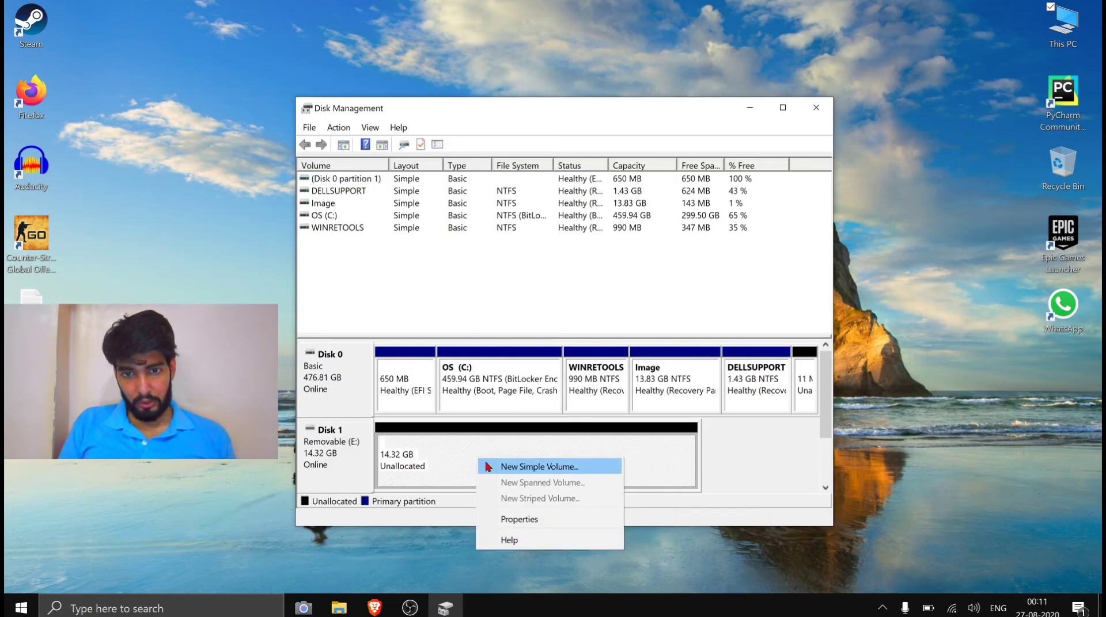
{"action": "left_click", "coordinate": [499, 468]}
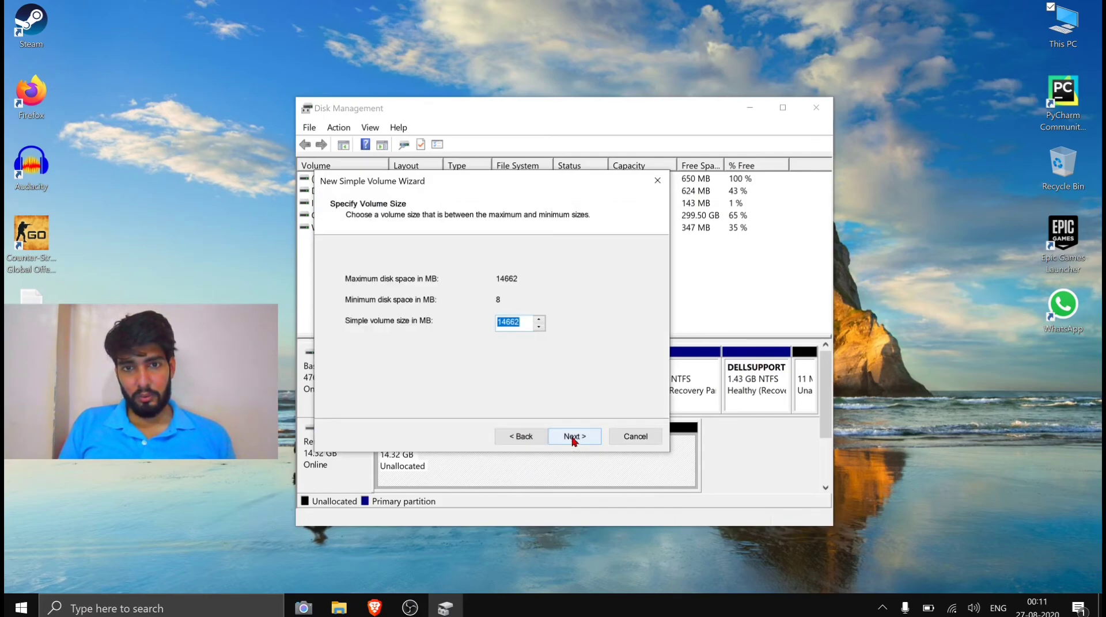
{"action": "left_click", "coordinate": [573, 441]}
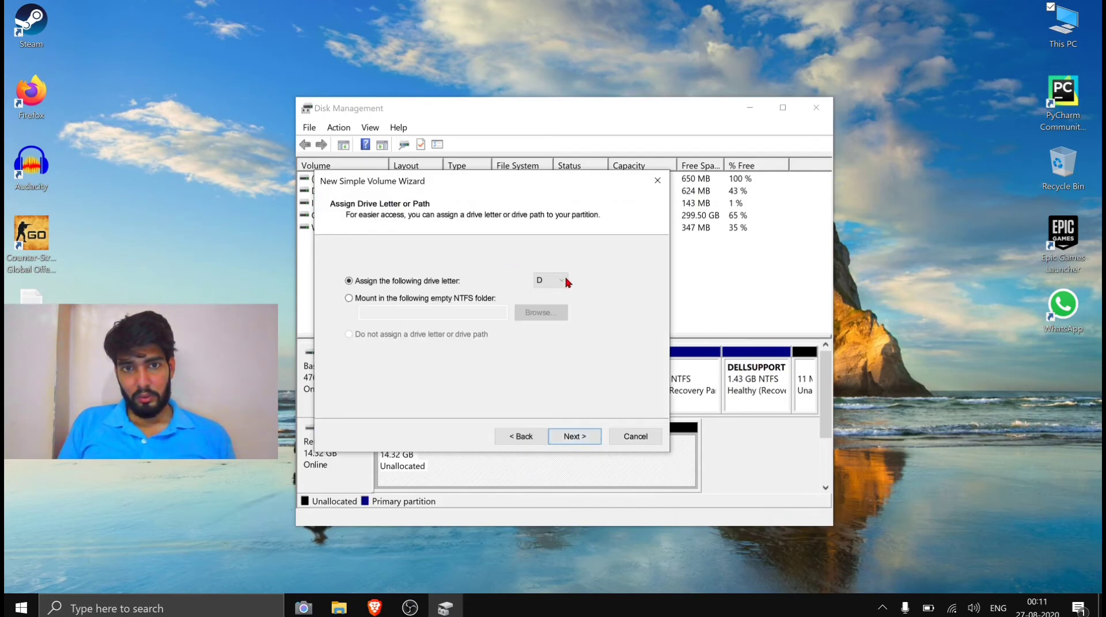
{"action": "left_click", "coordinate": [542, 282]}
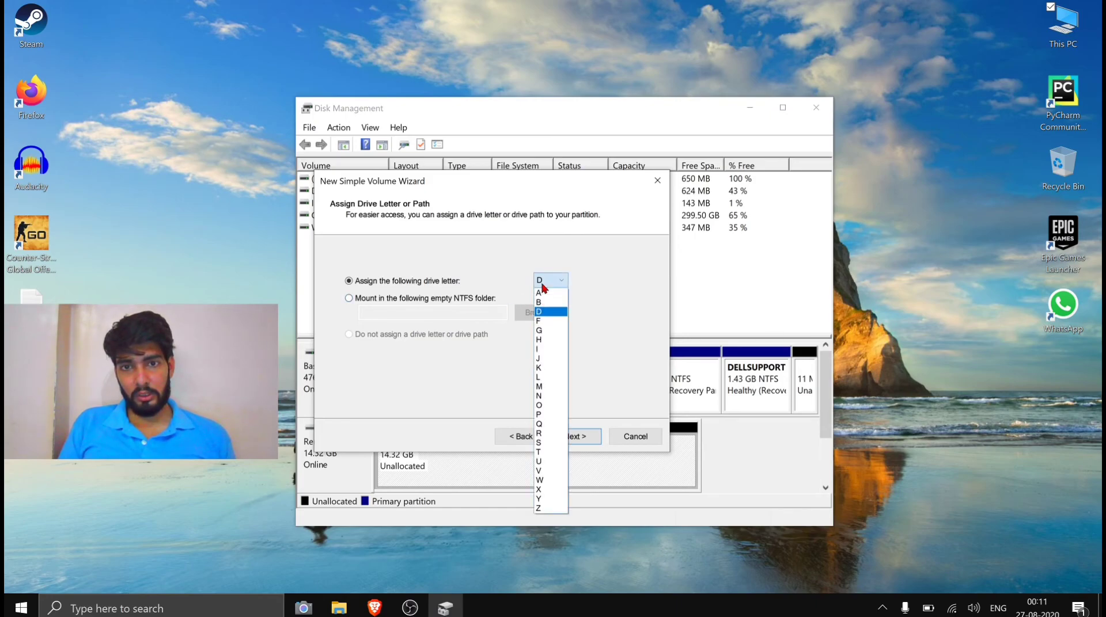
{"action": "left_click", "coordinate": [542, 313]}
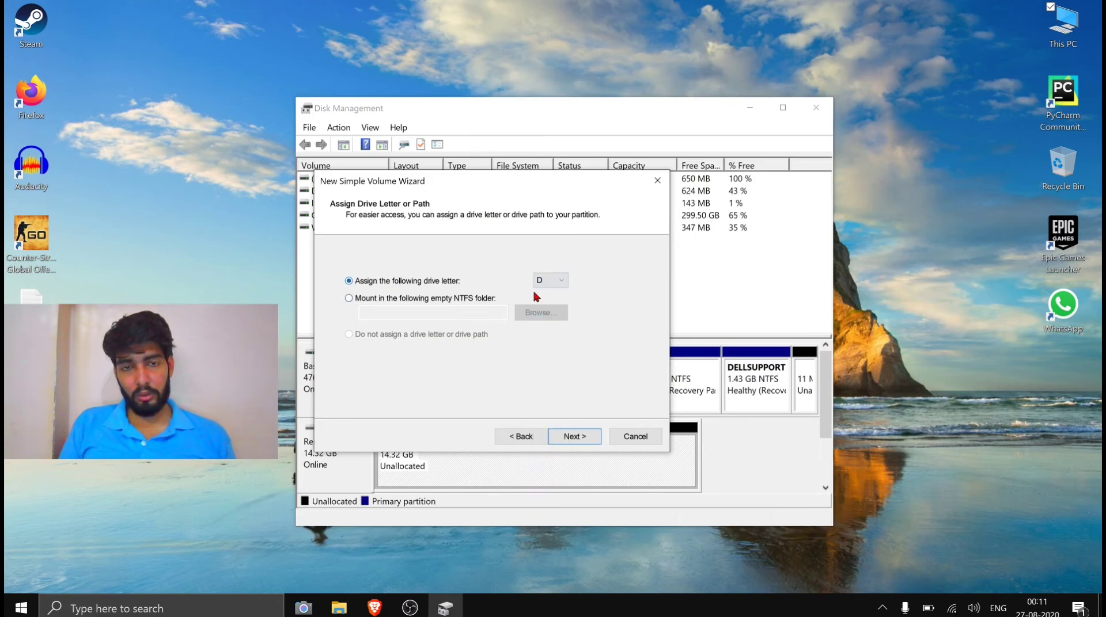
{"action": "left_click", "coordinate": [568, 434]}
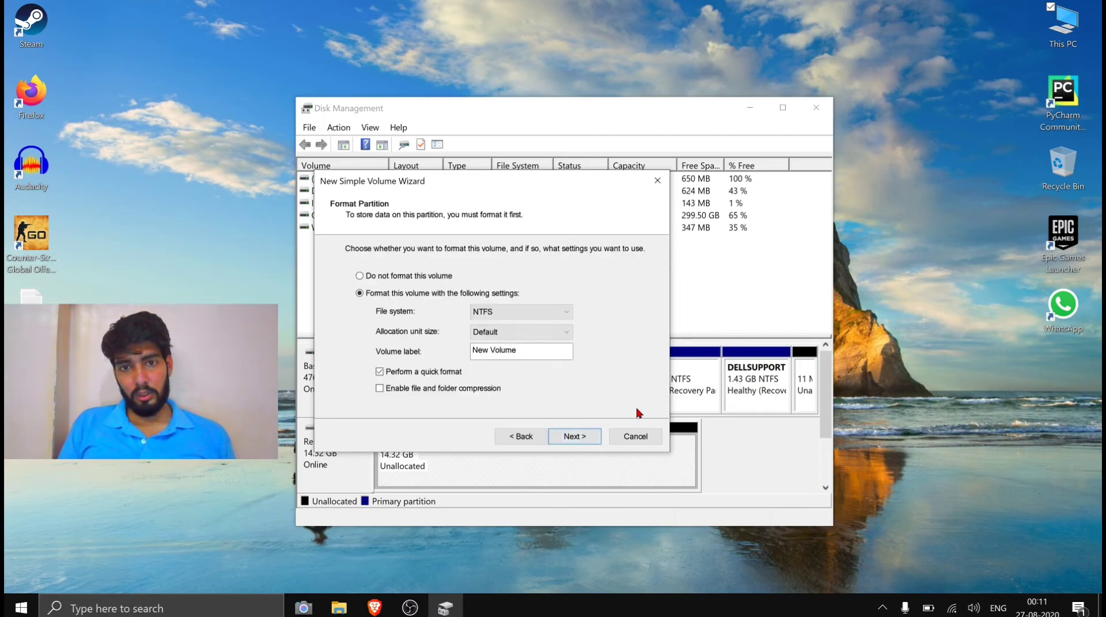
Finish creating the volume as quick-formatted NTFS with the label "New Volume", and close Disk Management
{"action": "left_click", "coordinate": [586, 437]}
{"action": "left_click", "coordinate": [585, 435]}
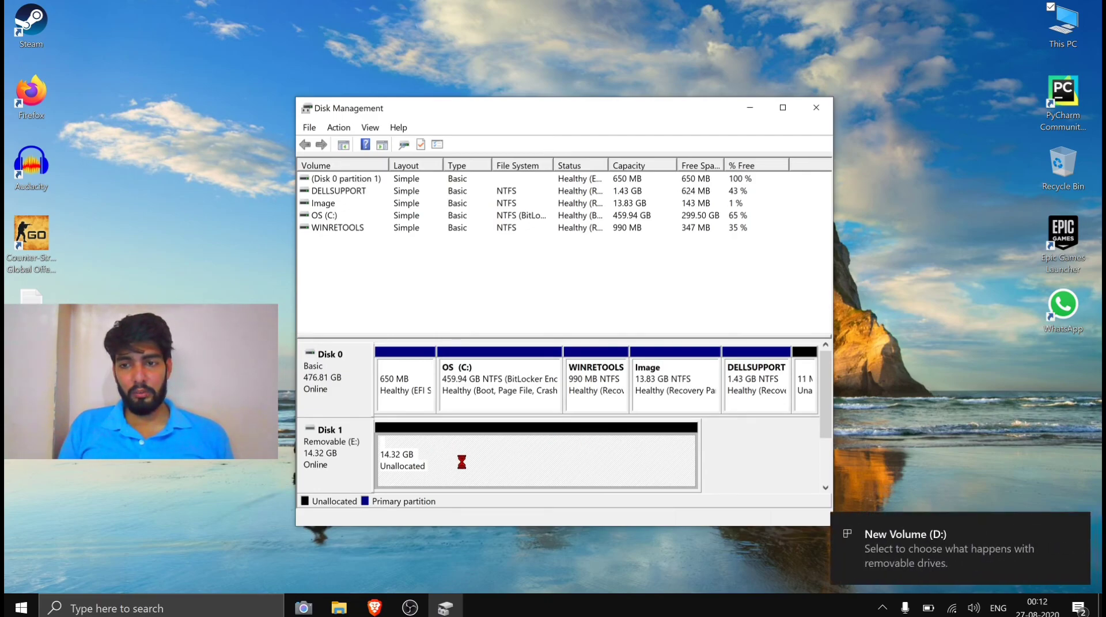
{"action": "left_click", "coordinate": [1086, 562]}
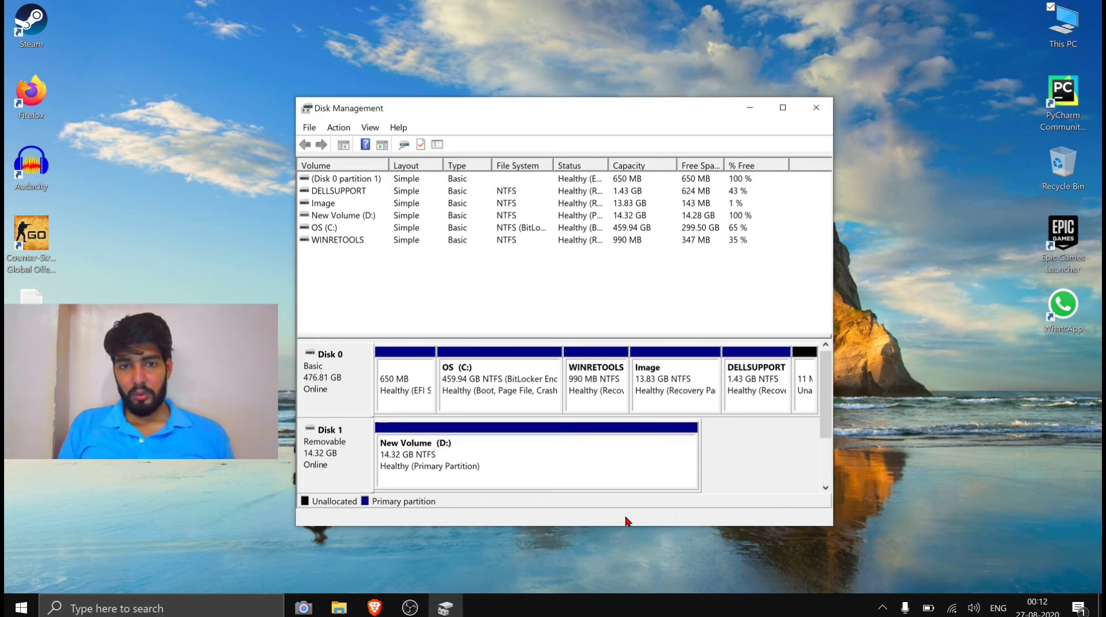
{"action": "left_click", "coordinate": [816, 107]}
Open New Volume (D:) from This PC in File Explorer to check its contents, and close the window
{"action": "double_click", "coordinate": [1058, 39]}
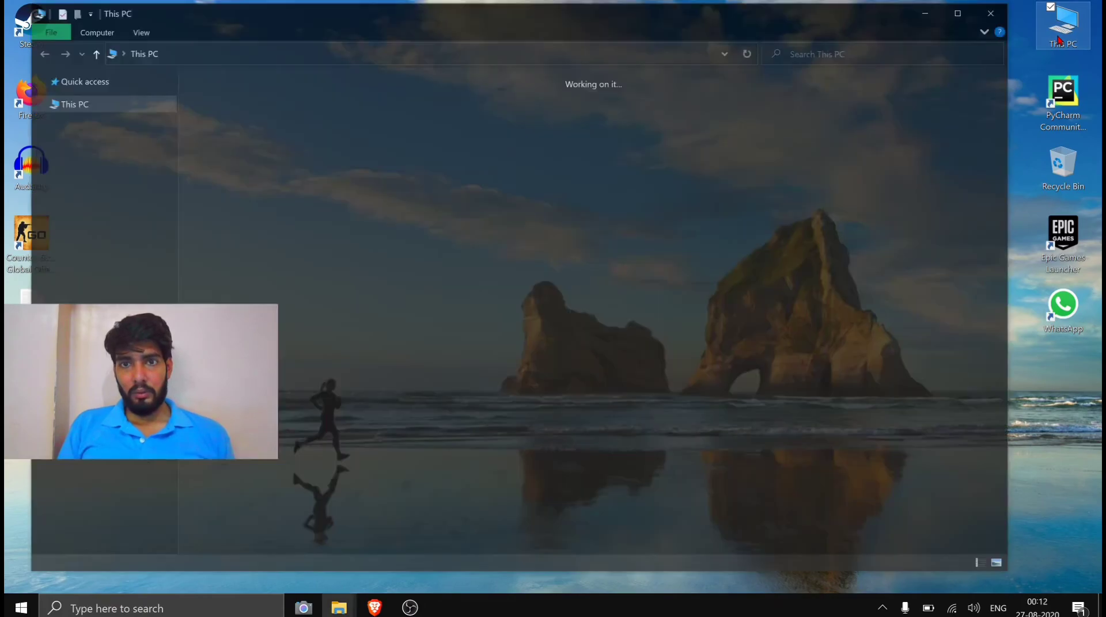
{"action": "left_click", "coordinate": [438, 220]}
{"action": "right_click", "coordinate": [437, 220]}
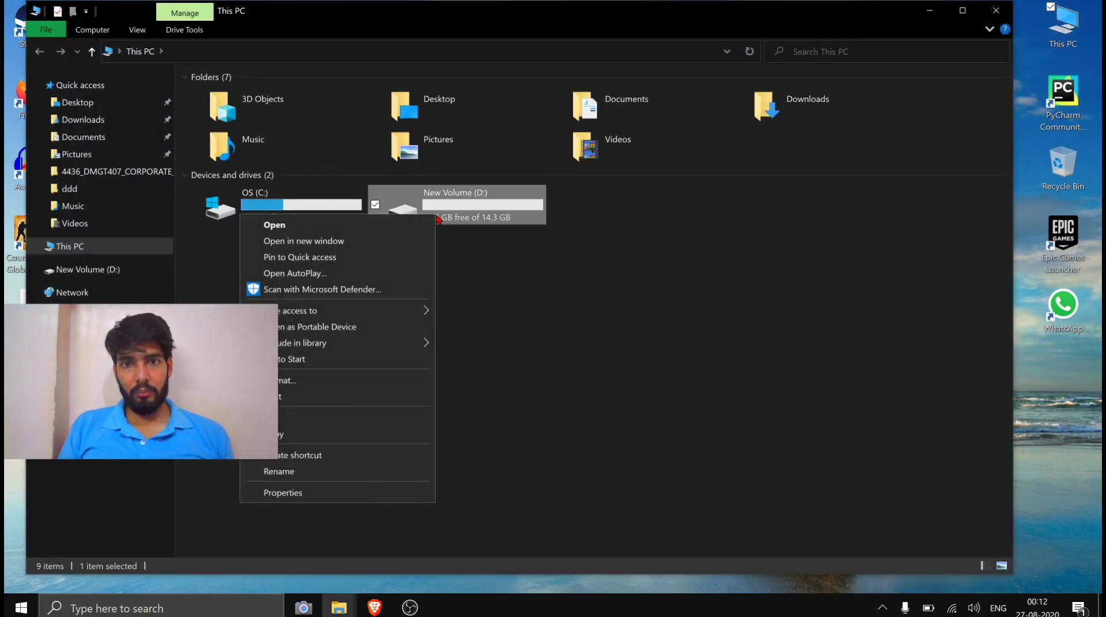
{"action": "left_click", "coordinate": [368, 229]}
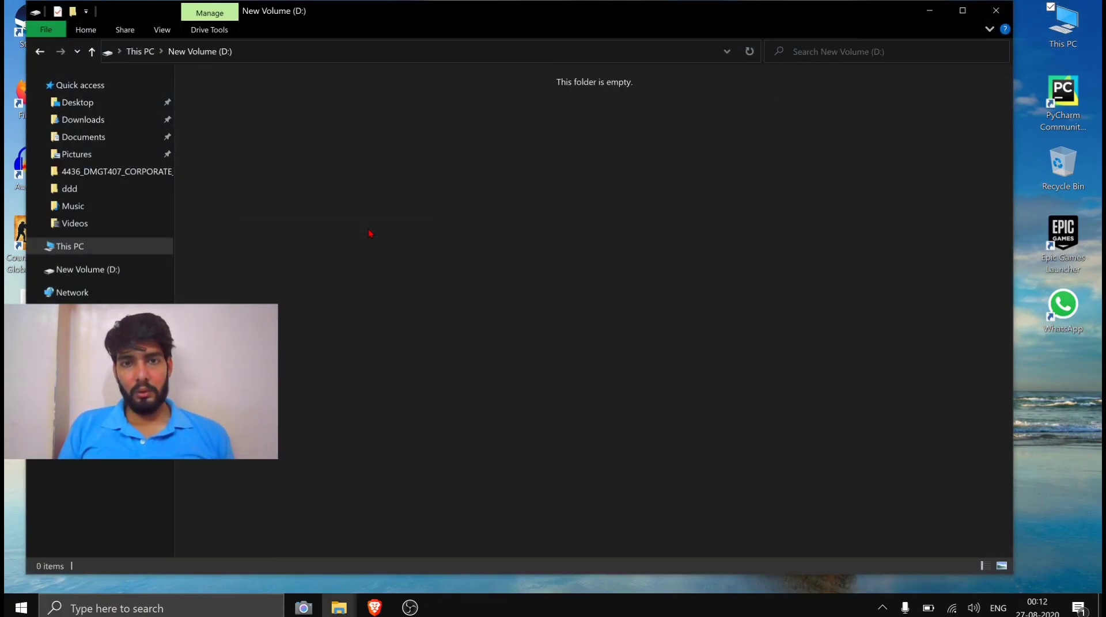
{"action": "left_click", "coordinate": [1000, 9]}
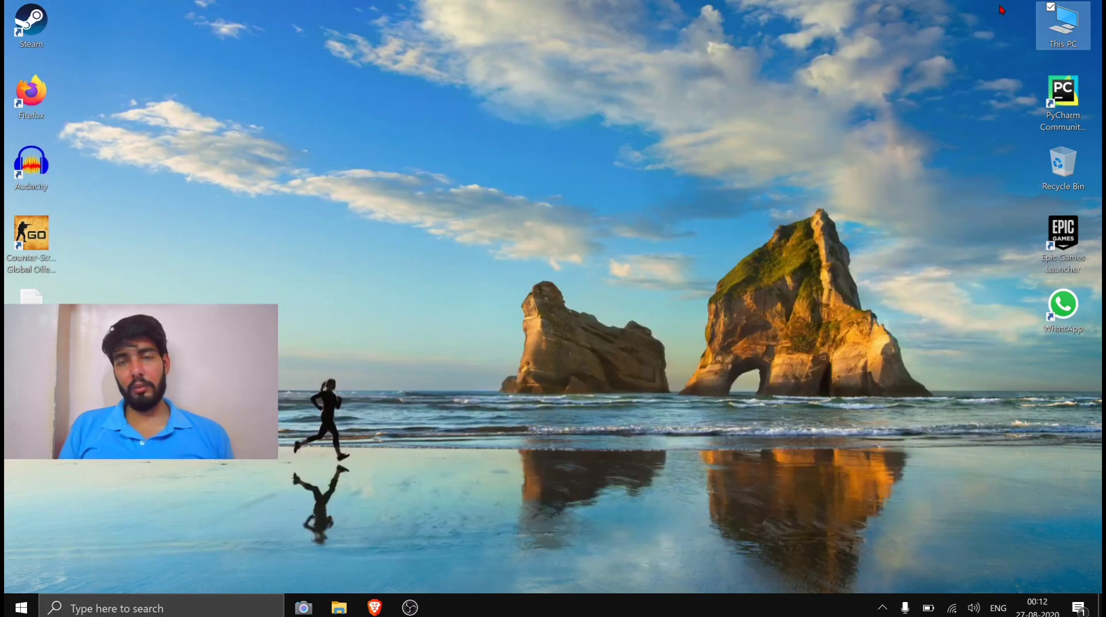